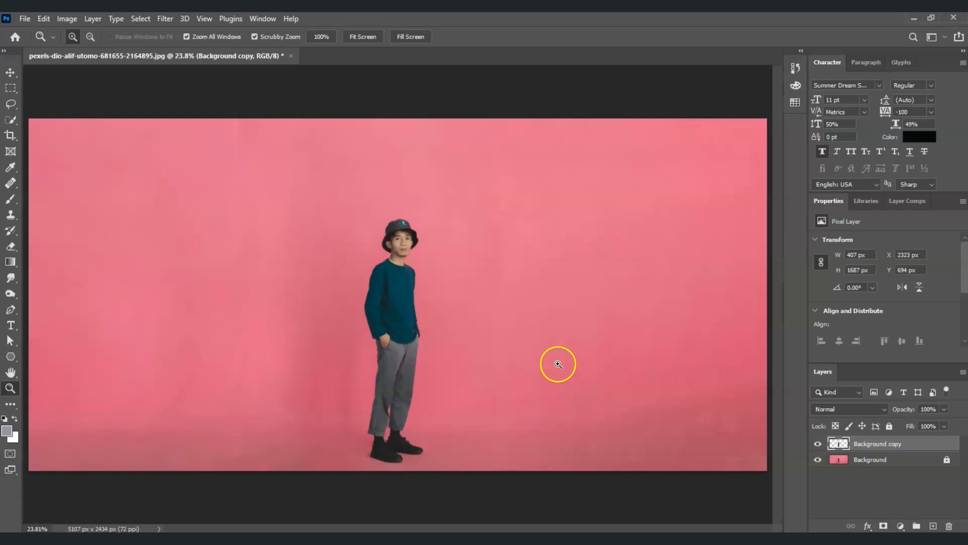
Blacken the man's cutout with a Hue/Saturation adjustment at minimum saturation and lightness, and merge it with the Background copy layer.
left_click(901, 526)
left_click(915, 406)
left_click_drag(885, 311, 816, 311)
left_click_drag(884, 335, 815, 335)
left_click(904, 459, "shift")
key("ctrl+e")
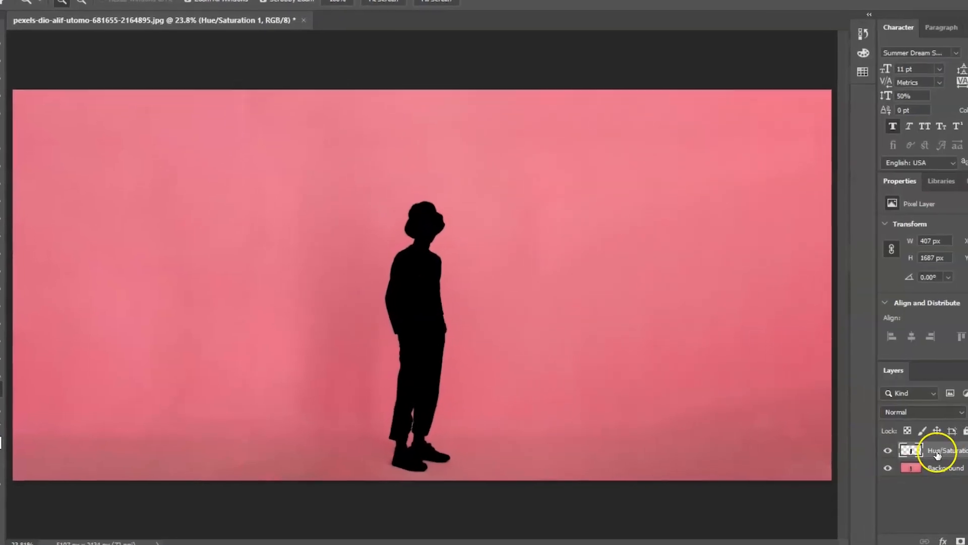
Distort the black silhouette so it lies on the floor to the man's left, stretching from his shoes like a cast shadow.
key("ctrl+t")
right_click(414, 280)
left_click(439, 339)
left_click_drag(377, 207, 147, 456)
left_click_drag(441, 208, 170, 386)
left_click_drag(480, 480, 493, 441)
left_click_drag(407, 481, 420, 478)
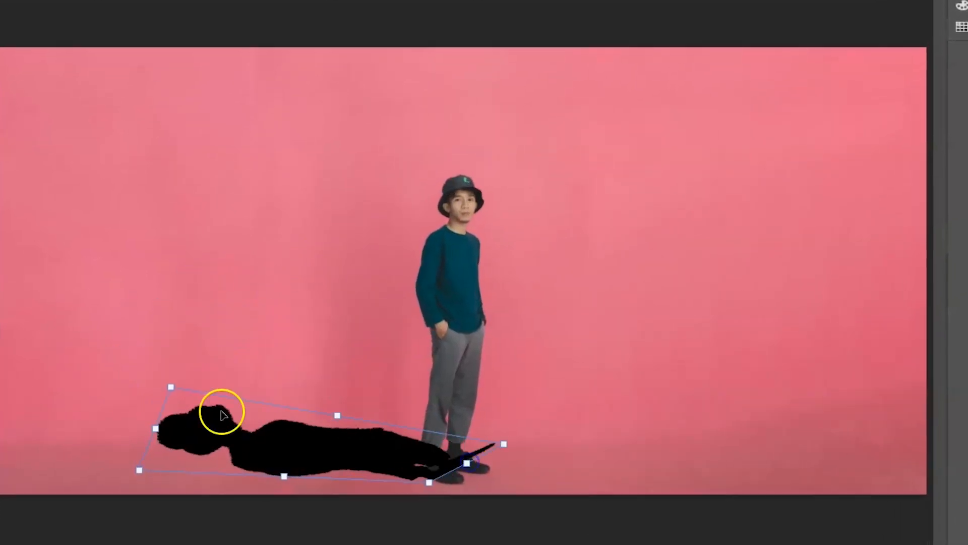
left_click_drag(170, 386, 91, 409)
key("Return")
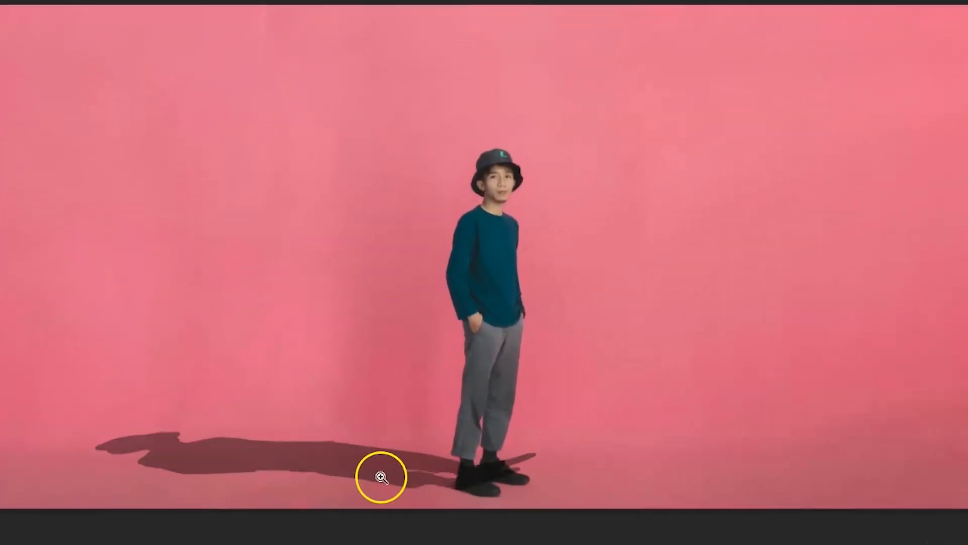
Blur the cast shadow and erase its stray streak beside the rear shoe with a soft pressure-size brush.
left_click(404, 145)
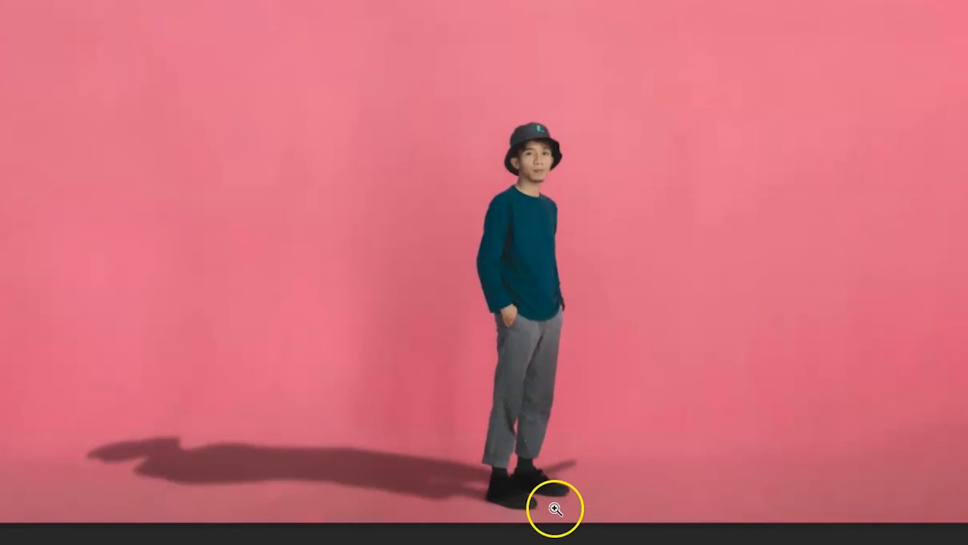
left_click(22, 121)
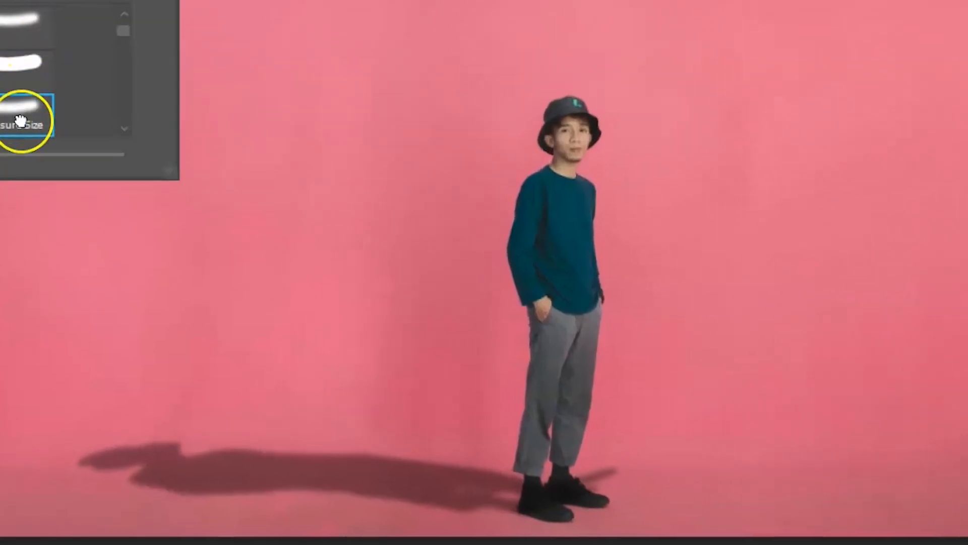
left_click_drag(608, 468, 523, 501)
key("ctrl+comma")
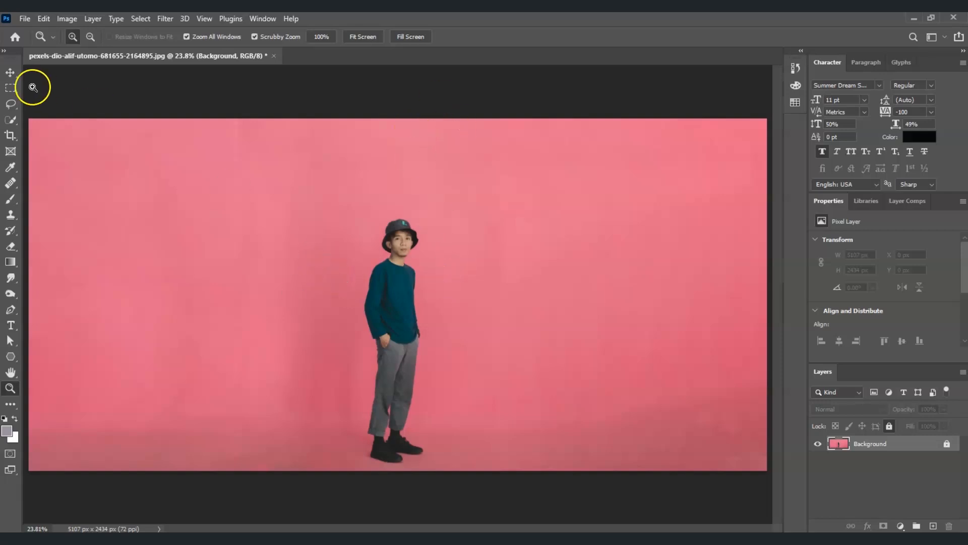
Duplicate the Background layer.
left_click(10, 72)
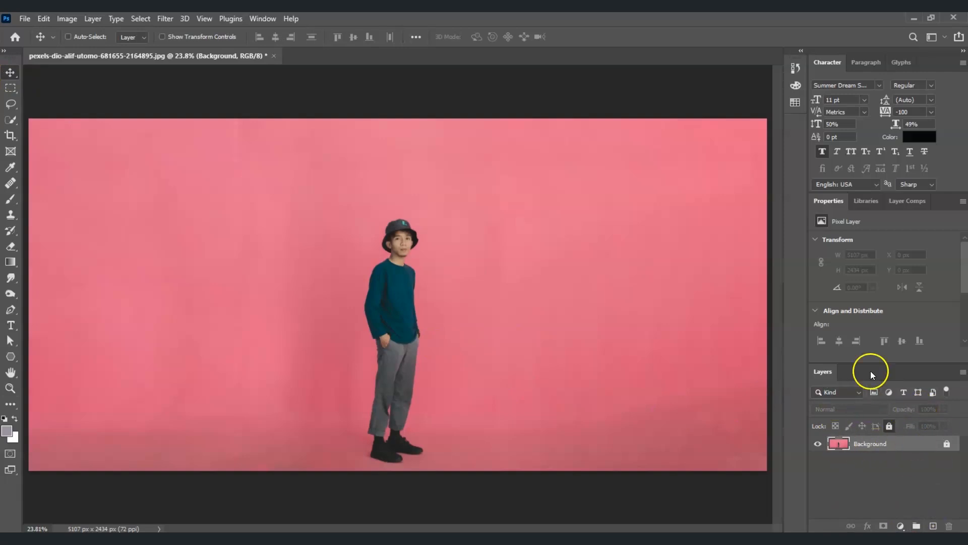
left_click(881, 449)
key("ctrl+j")
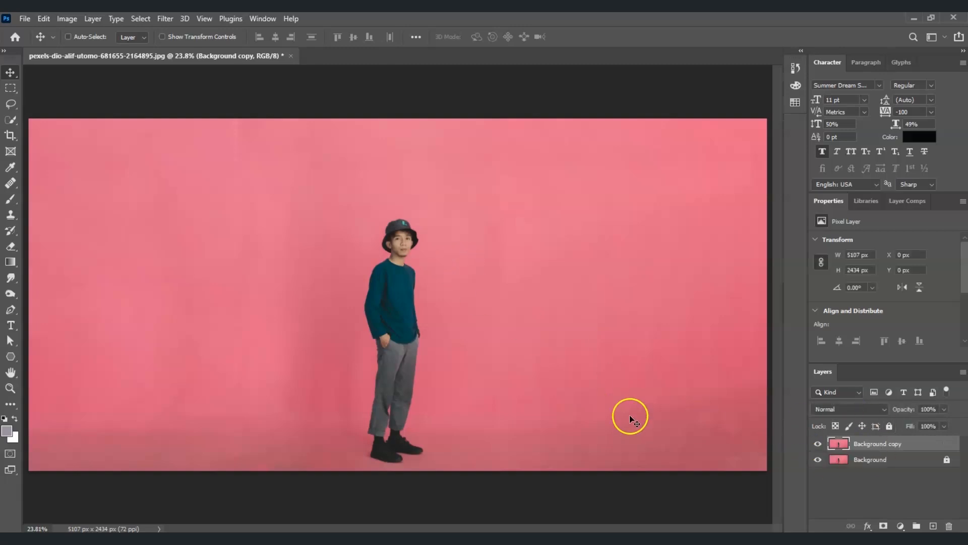
right_click(883, 449)
left_click(922, 489)
Hide the original Background layer and select the man on the Background copy layer with Select Subject.
left_click(821, 457)
left_click(876, 459)
left_click(885, 444)
left_click(138, 20)
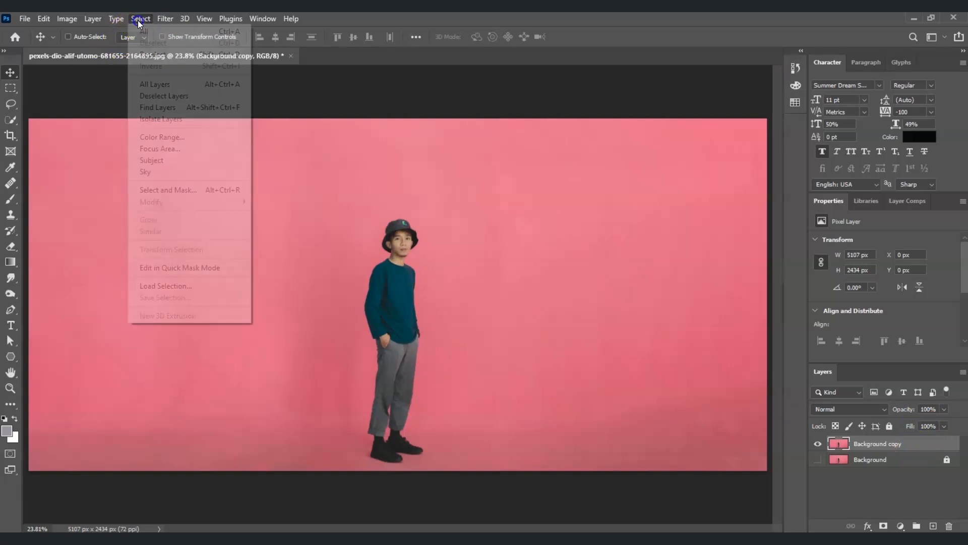
left_click(220, 165)
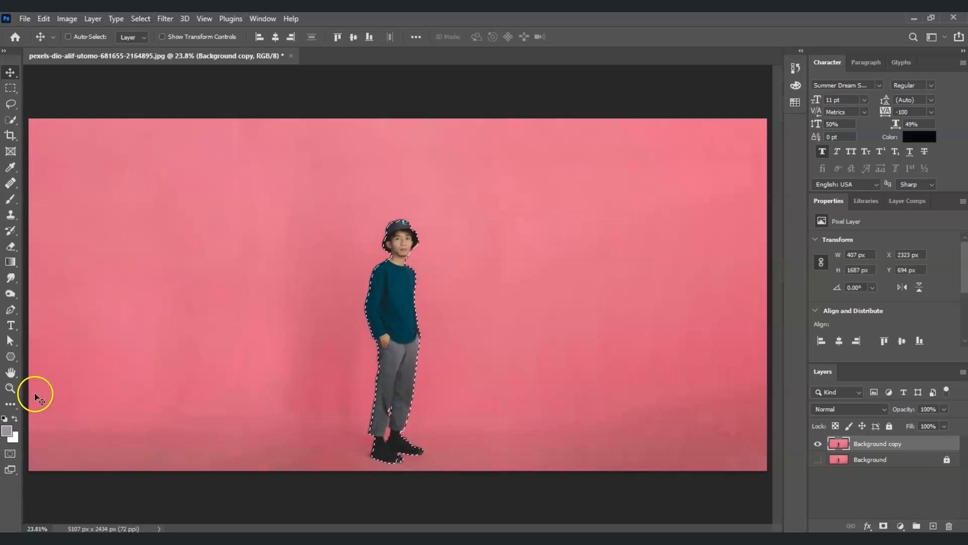
Add the missing tip of the front shoe to the selection with the Quick Selection Tool.
left_click(10, 388)
left_click(460, 428)
left_click(459, 429)
left_click(459, 429)
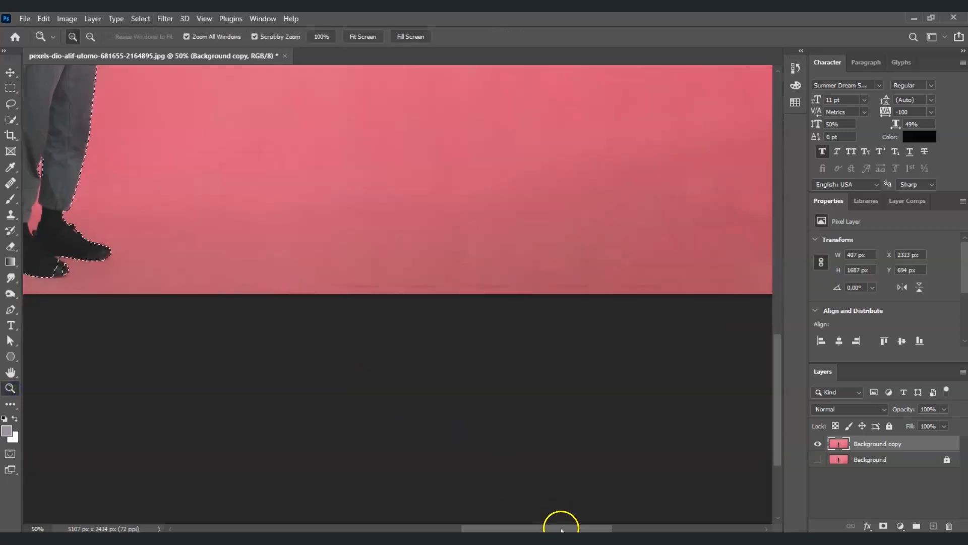
left_click_drag(562, 529, 516, 529)
key("ctrl+plus")
left_click_drag(777, 372, 776, 337)
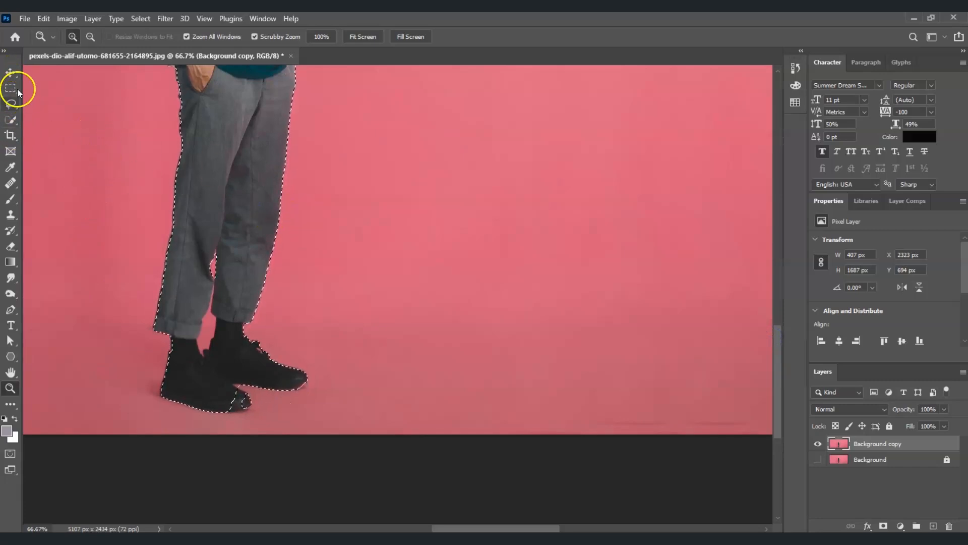
right_click(15, 119)
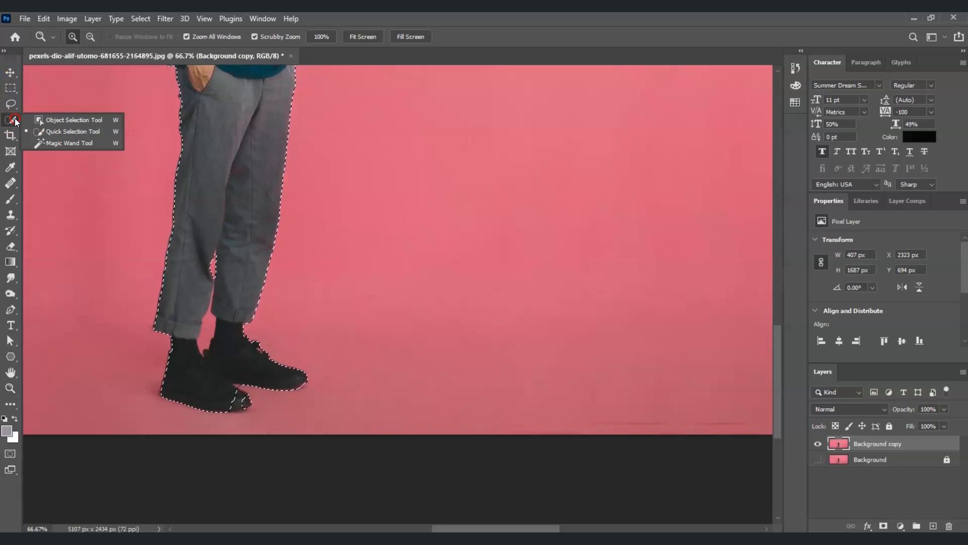
left_click(91, 132)
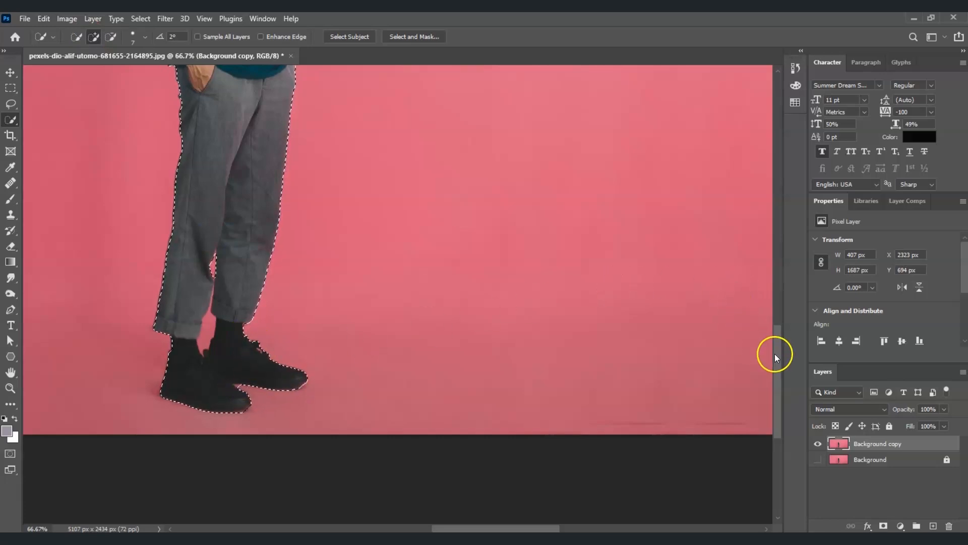
Subtract the pink gap between the lower legs from the selection, and set the Quick Selection Tool back to add mode.
left_click_drag(775, 352, 766, 314)
scroll(766, 315, "down", 3)
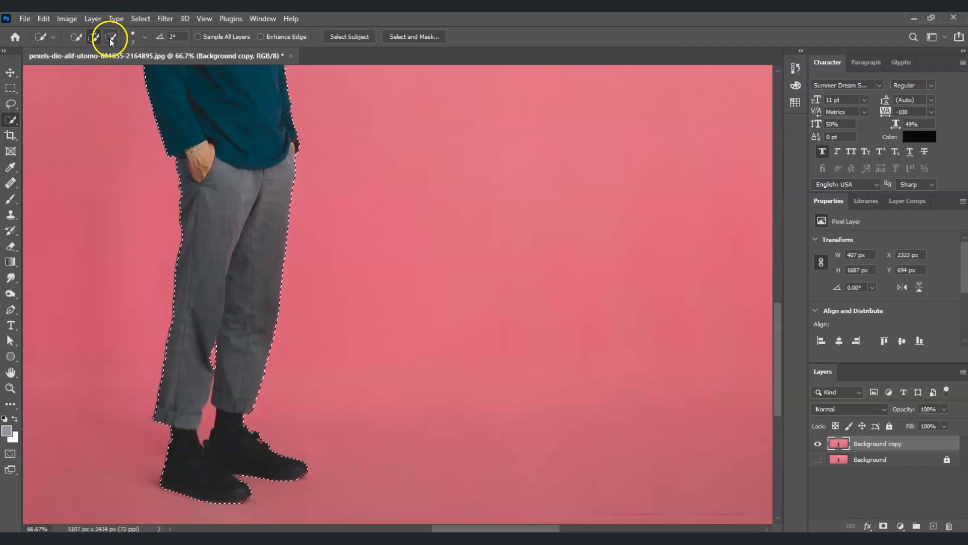
left_click(110, 37)
left_click_drag(229, 312, 208, 397)
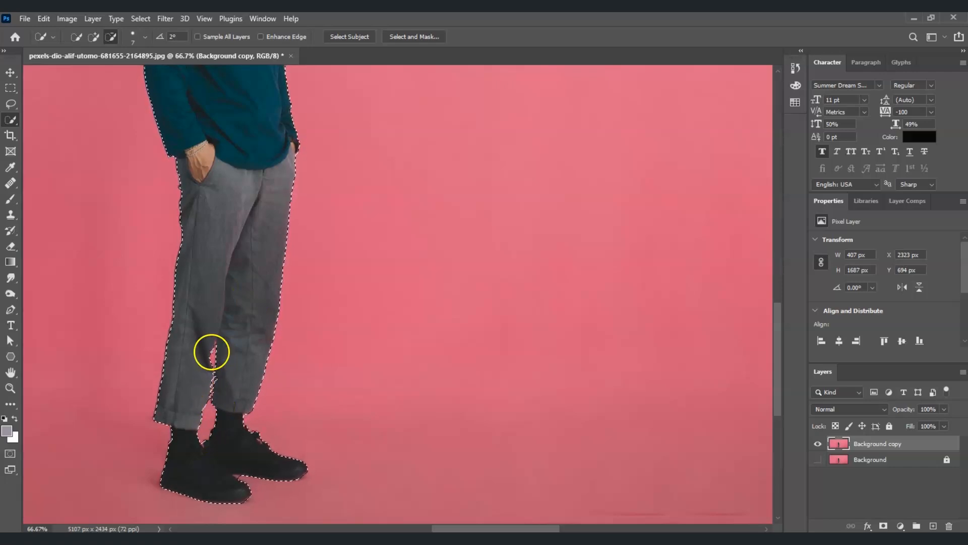
left_click(94, 37)
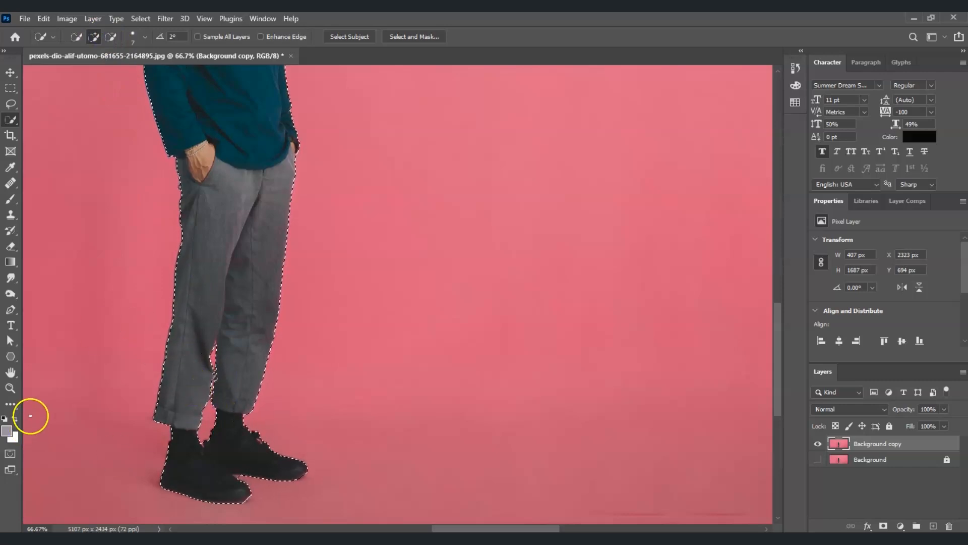
Mask the Background copy layer to the selected man and make the original Background layer visible again.
left_click(10, 388)
left_click(363, 37)
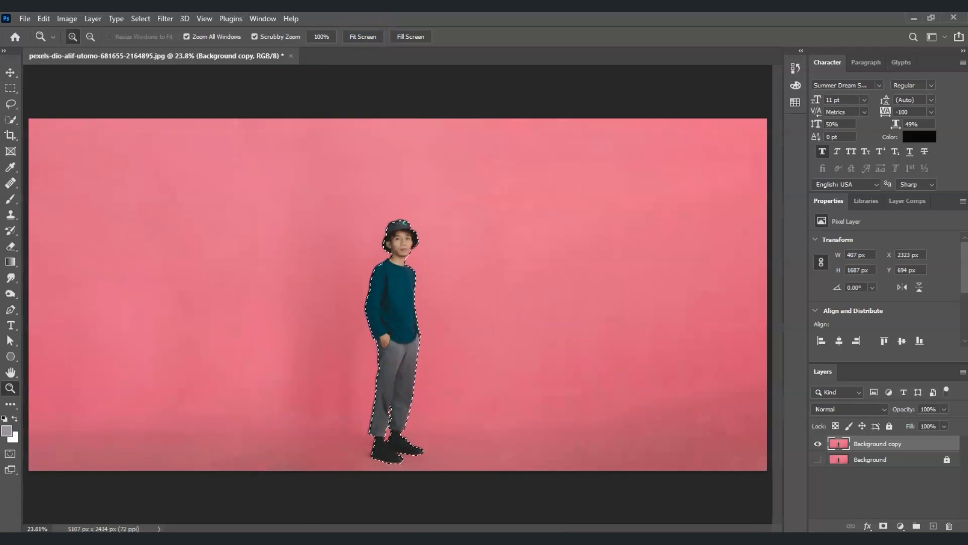
left_click(884, 526)
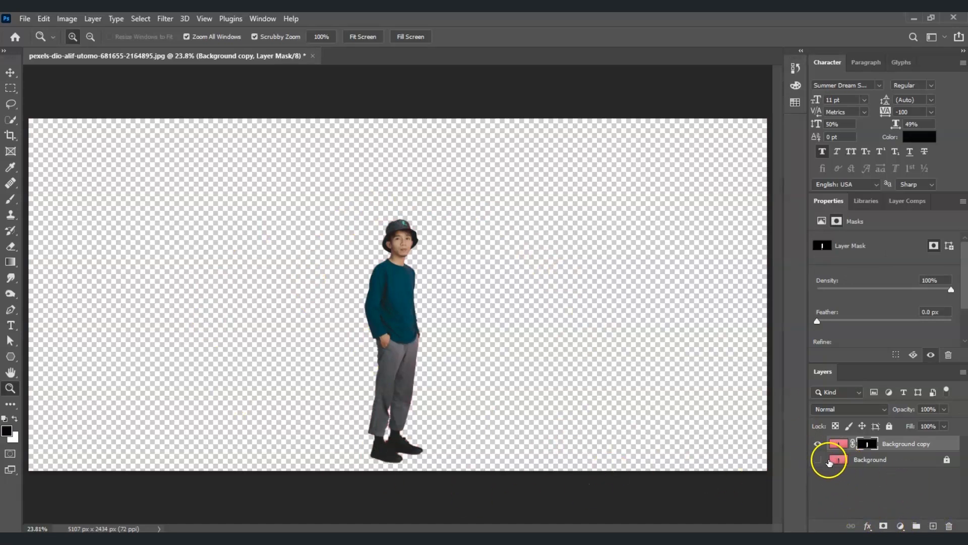
left_click(819, 460)
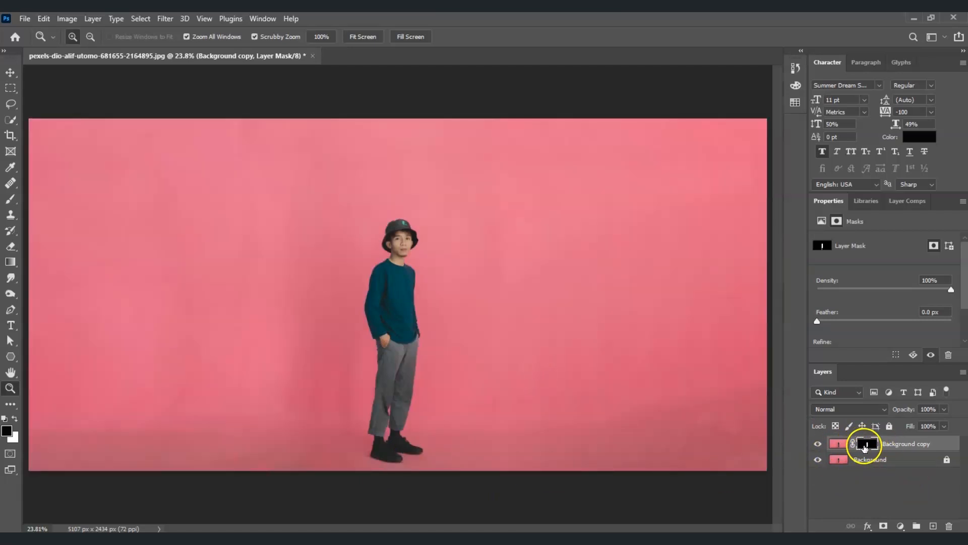
Apply the layer mask on Background copy and check the cutout by toggling the Background layer's visibility.
right_click(866, 446)
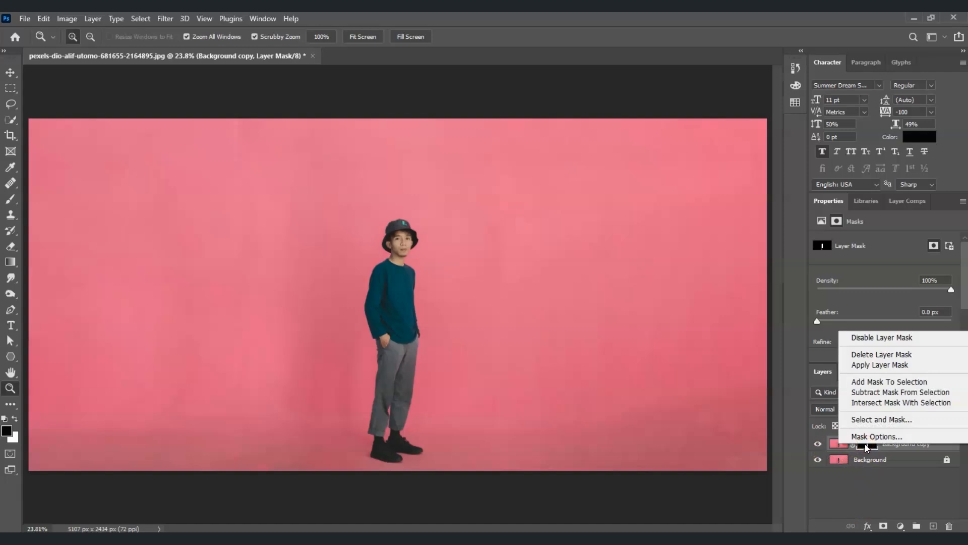
left_click(881, 366)
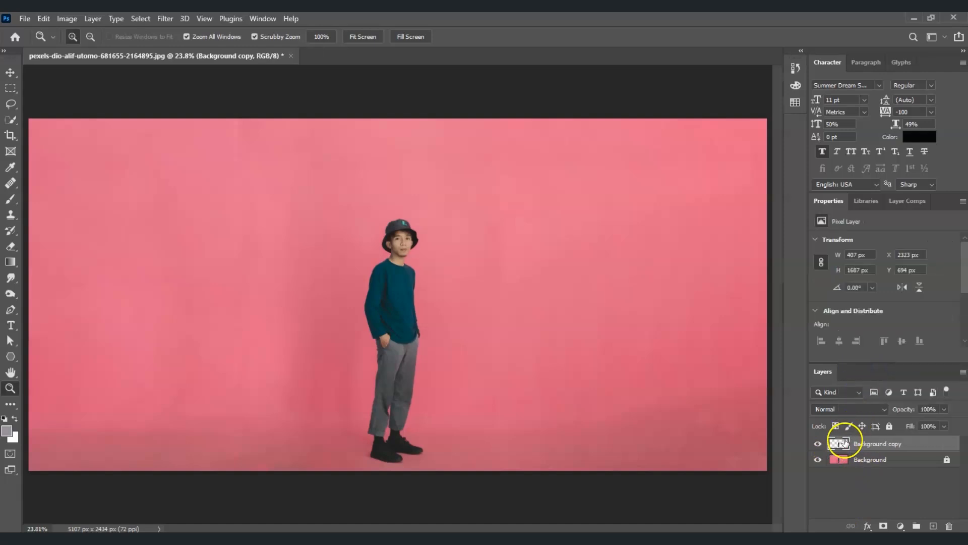
left_click(818, 459)
left_click(818, 459)
Load the man's cutout as a selection and add a Hue/Saturation adjustment with Saturation -100 and Lightness -100.
left_click(841, 445, "ctrl")
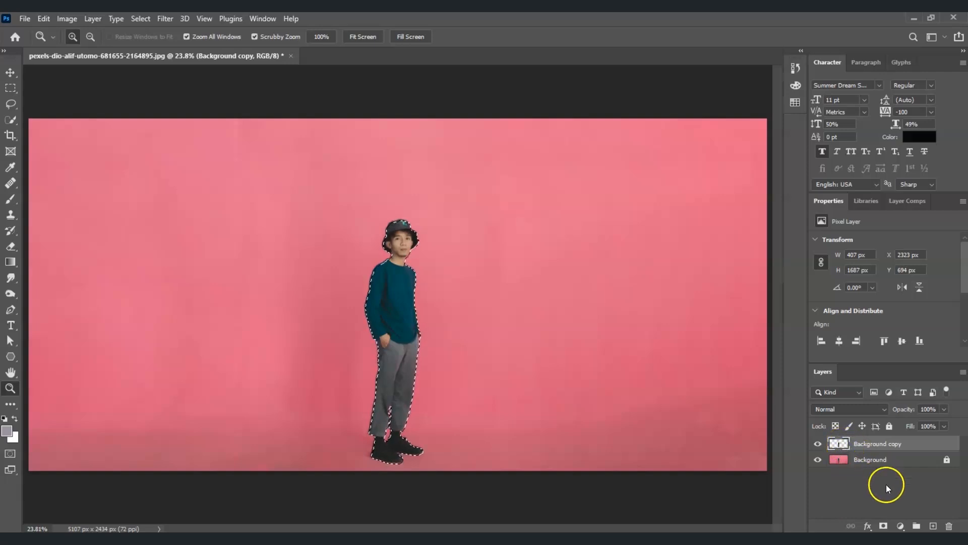
left_click(902, 526)
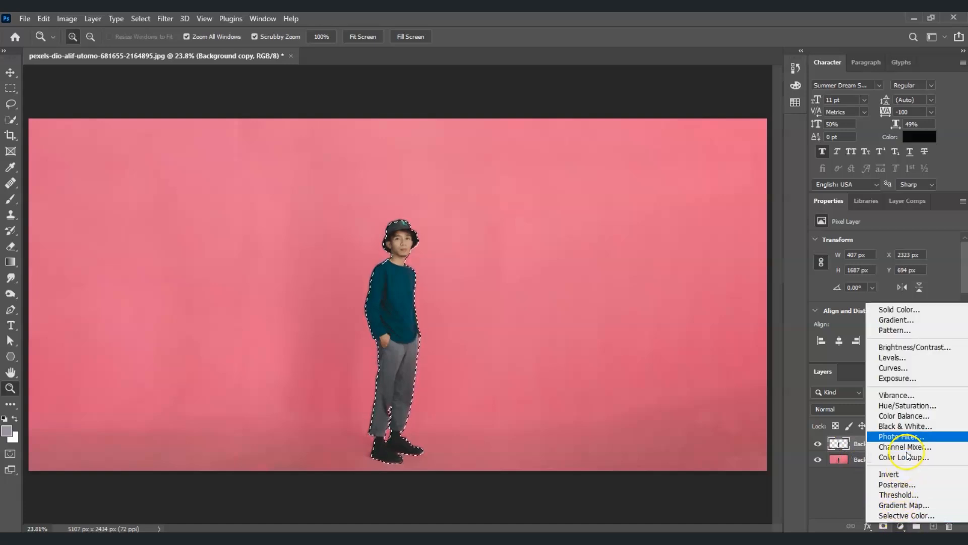
left_click(919, 405)
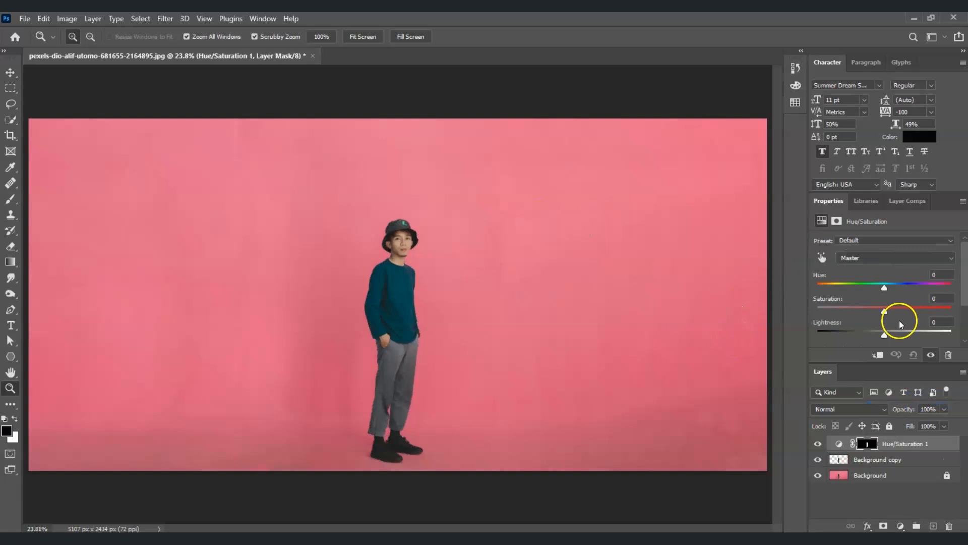
left_click_drag(886, 310, 800, 310)
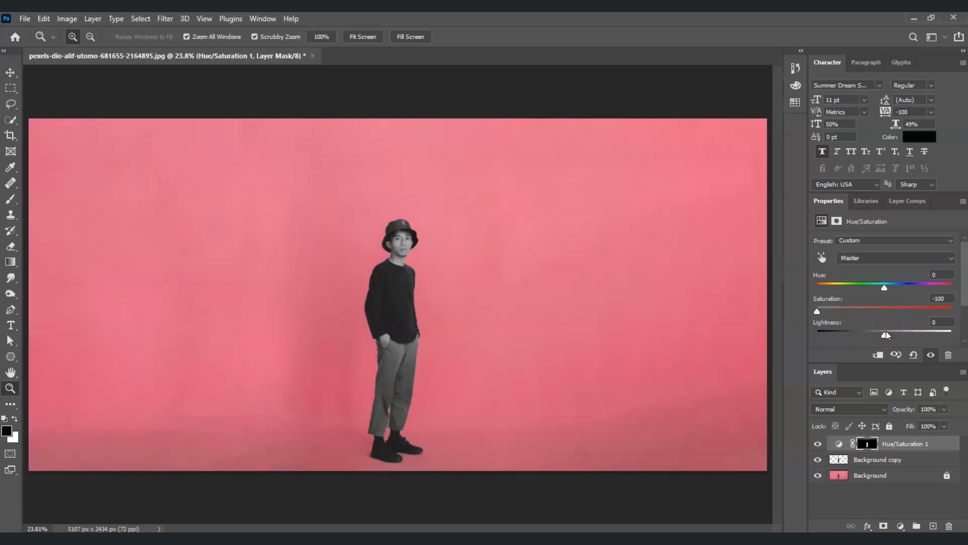
left_click_drag(885, 334, 817, 335)
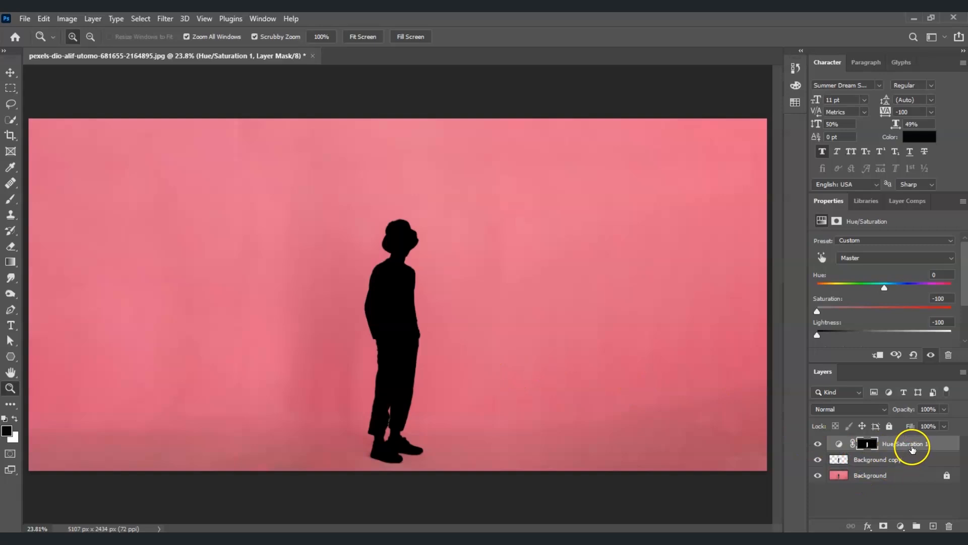
Merge the Hue/Saturation adjustment layer with the Background copy layer.
left_click(914, 447)
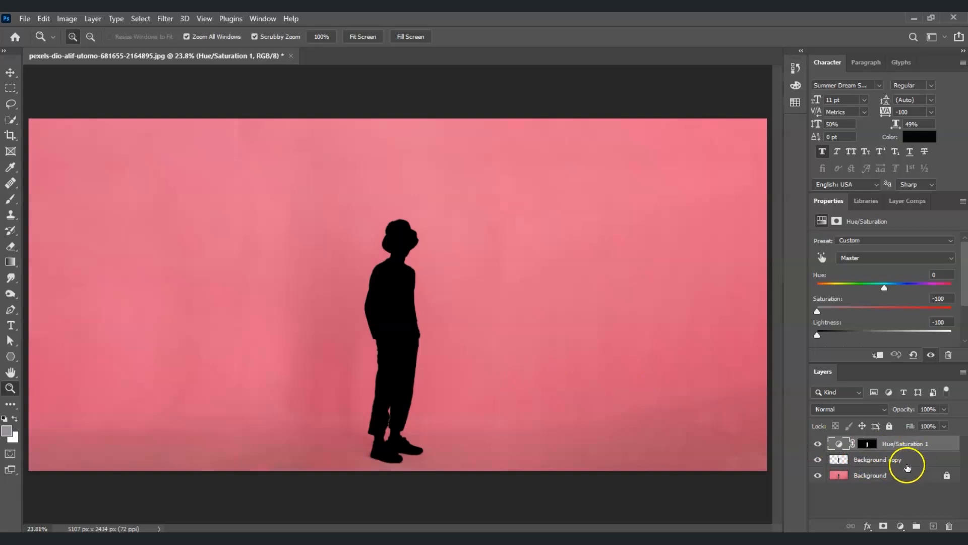
left_click(907, 467)
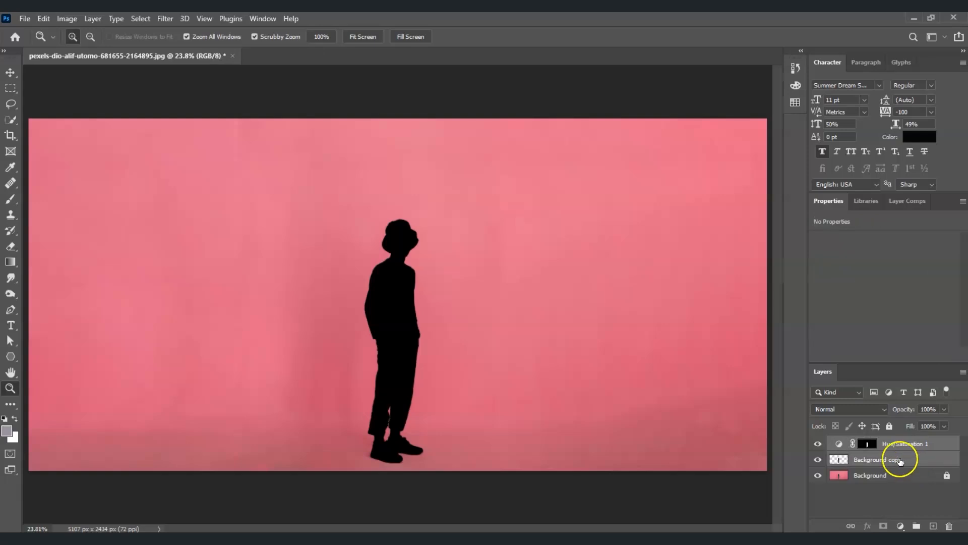
right_click(900, 460)
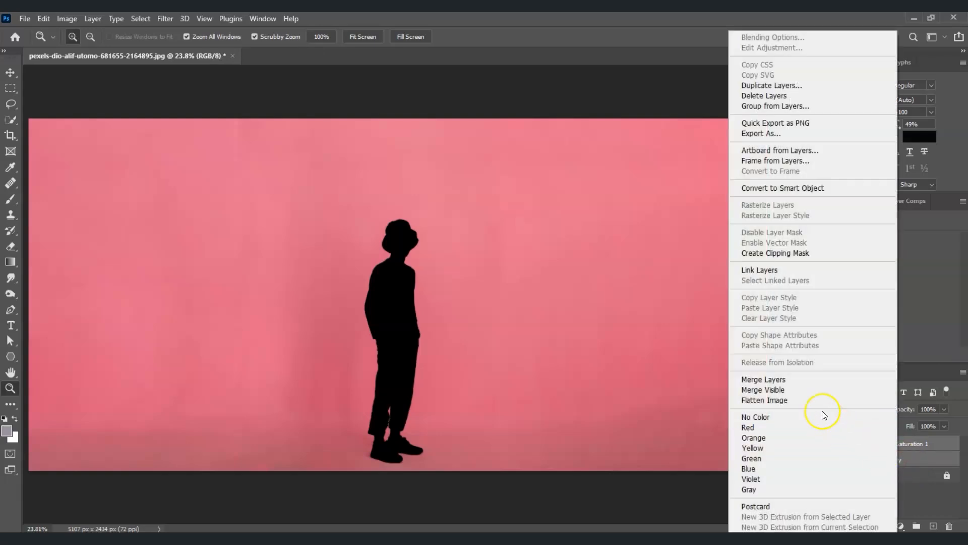
left_click(806, 381)
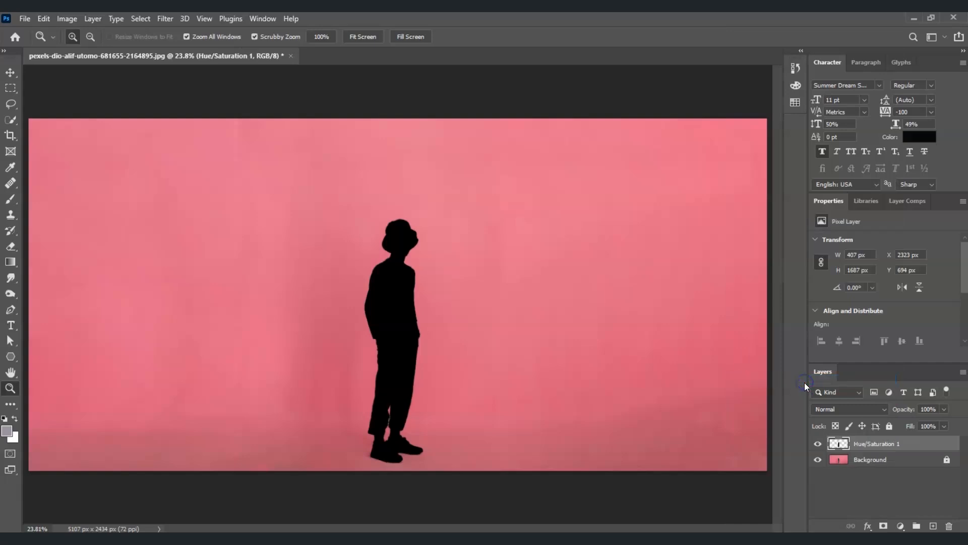
Distort the Hue/Saturation 1 silhouette with Free Transform, pulling its upper corners down and left so it lies along the floor.
left_click(879, 448)
double_click(895, 446)
key("ctrl+t")
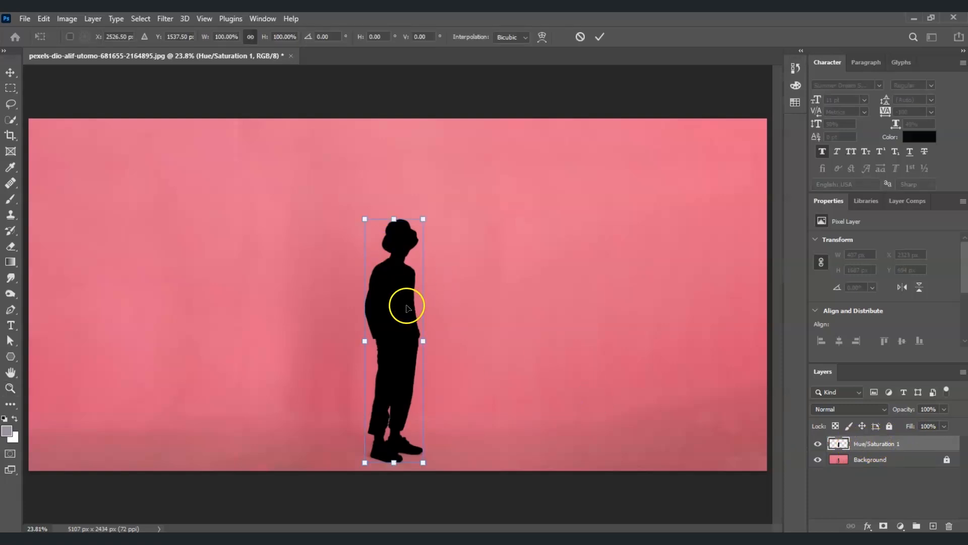
right_click(397, 286)
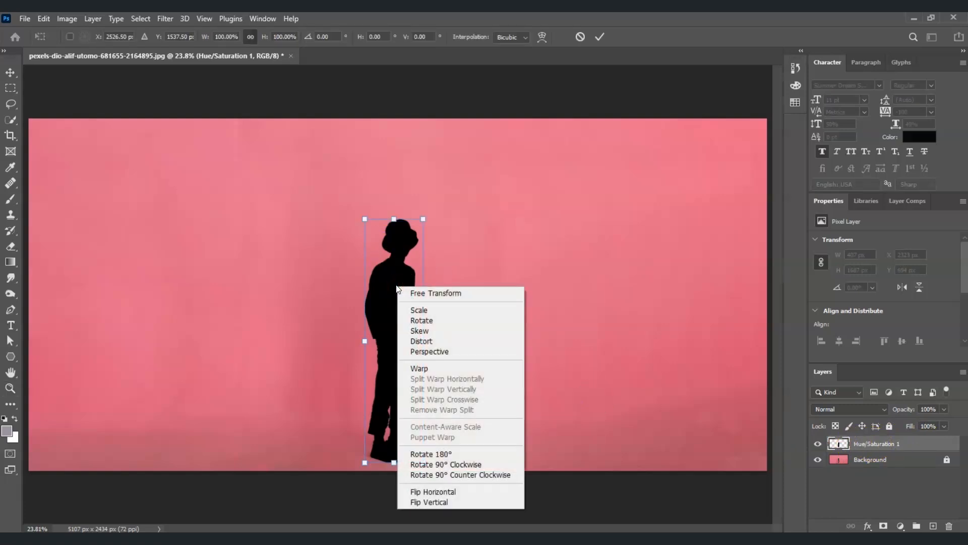
left_click(453, 342)
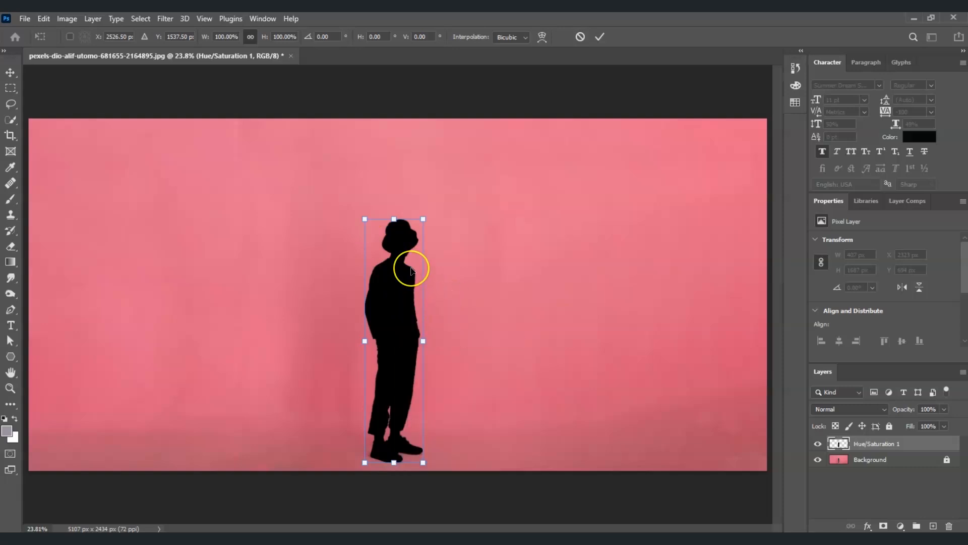
left_click_drag(361, 218, 60, 396)
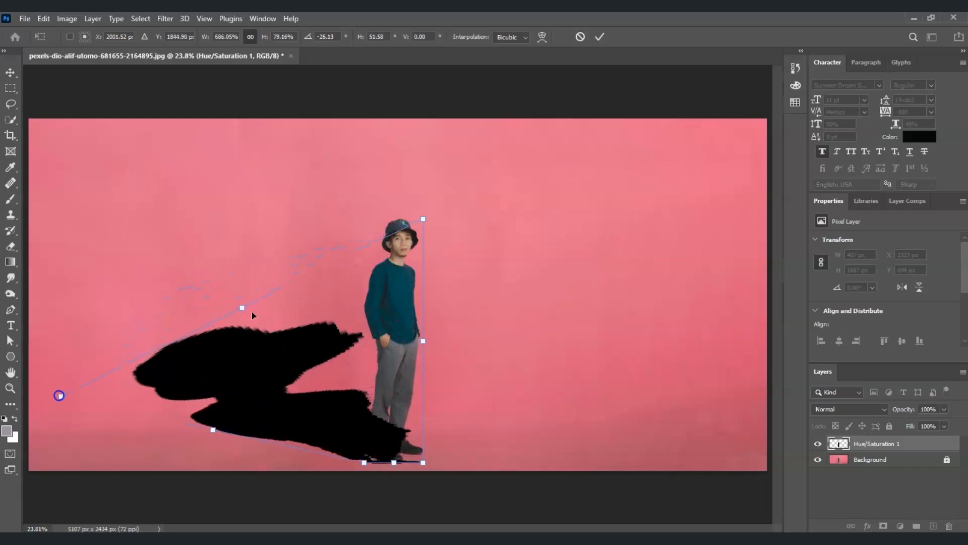
left_click_drag(423, 219, 112, 348)
left_click_drag(61, 396, 145, 451)
left_click_drag(112, 348, 163, 412)
Refine the silhouette's distortion so its base meets the man's shoes and it stretches flat along the floor, and apply the transform.
left_click_drag(311, 442, 300, 410)
left_click_drag(364, 462, 374, 461)
left_click_drag(422, 432, 434, 430)
left_click_drag(171, 387, 118, 388)
left_click_drag(146, 451, 78, 437)
left_click_drag(119, 388, 152, 409)
left_click_drag(293, 421, 301, 423)
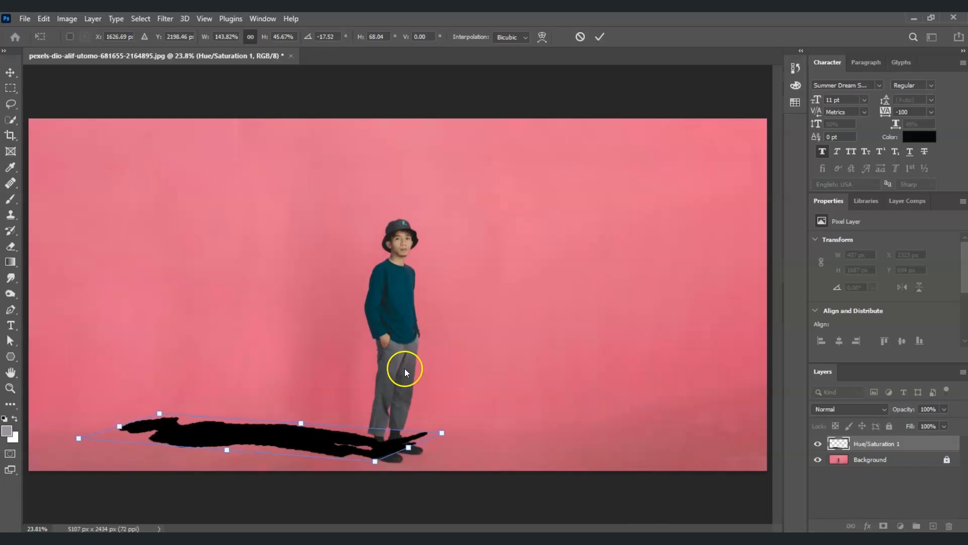
key("Return")
Rename the Hue/Saturation 1 layer as shadow.
double_click(875, 443)
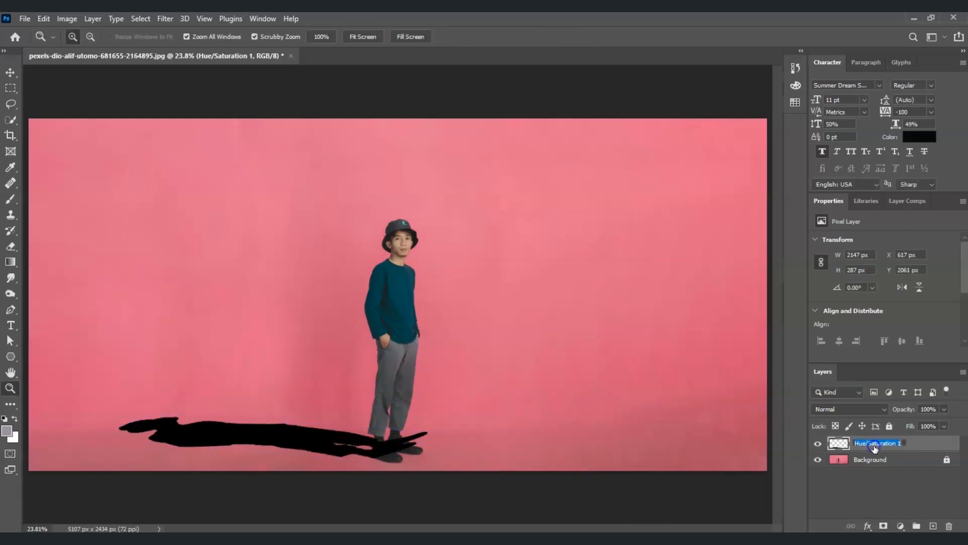
type("shadow")
left_click(919, 495)
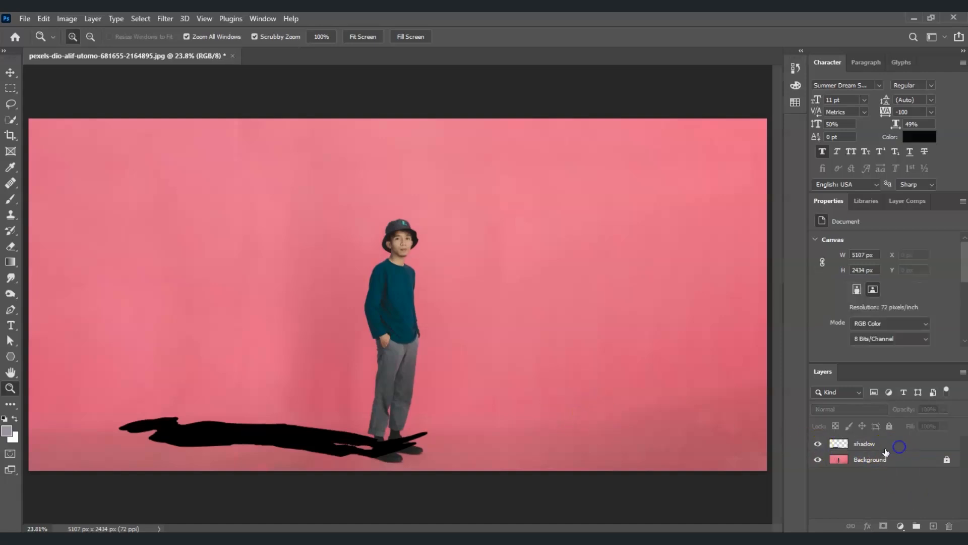
Lower the shadow layer's opacity to 41%.
left_click(886, 446)
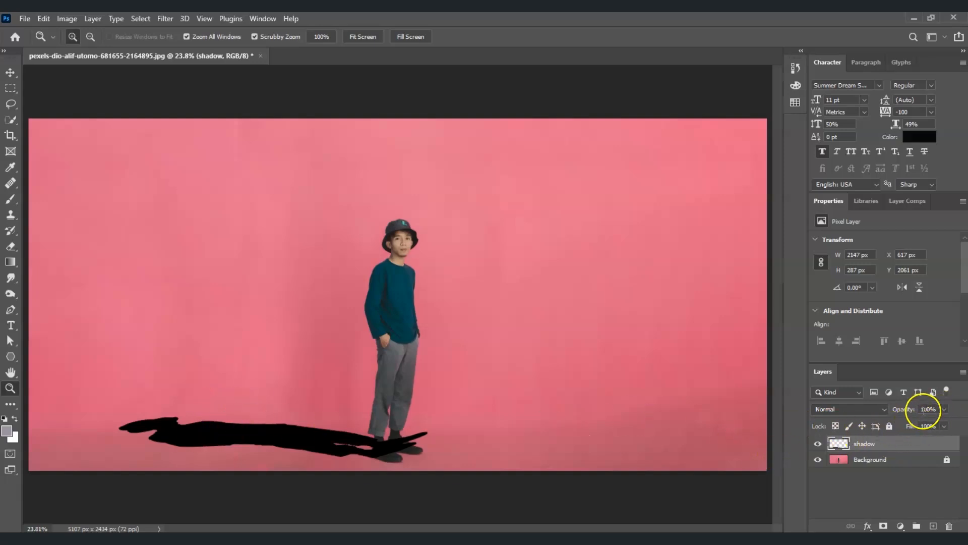
left_click(945, 409)
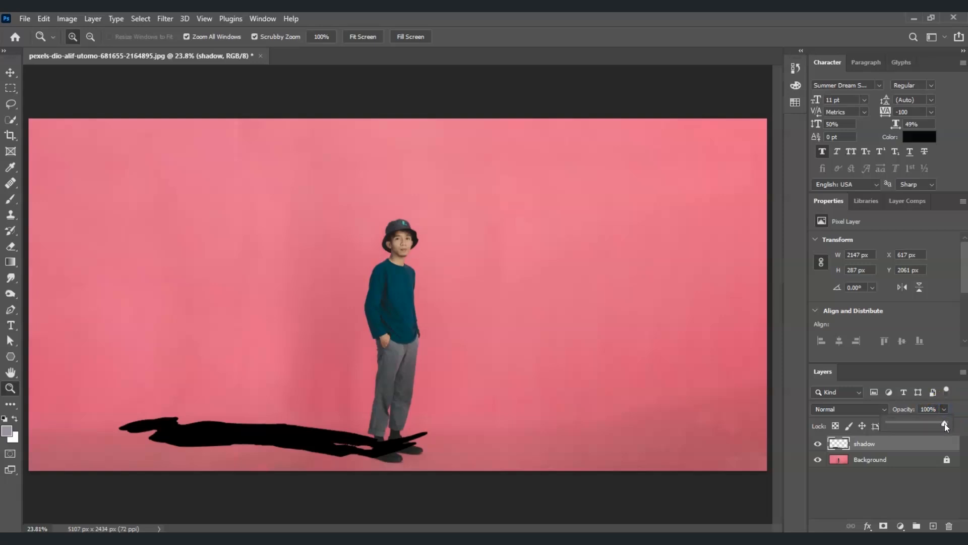
left_click_drag(945, 423, 923, 427)
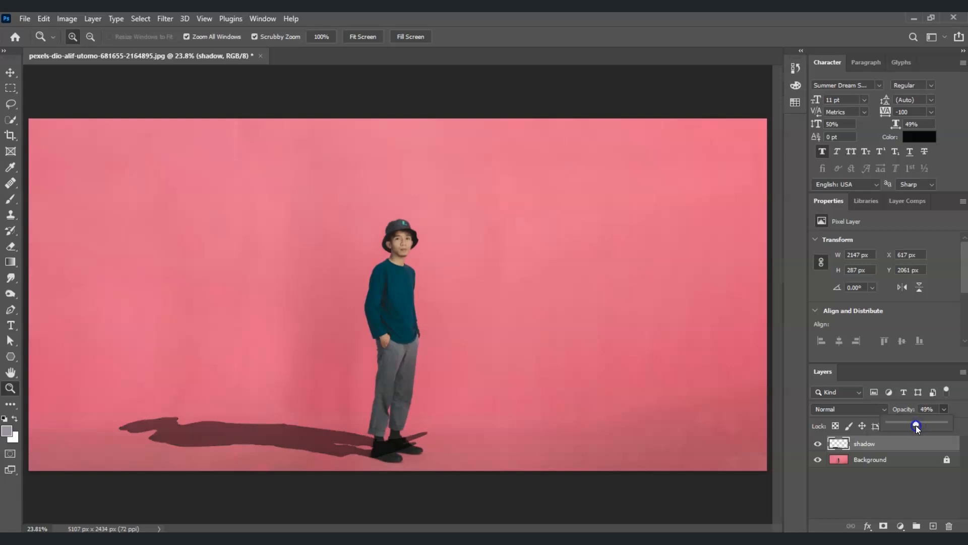
left_click_drag(913, 425, 911, 425)
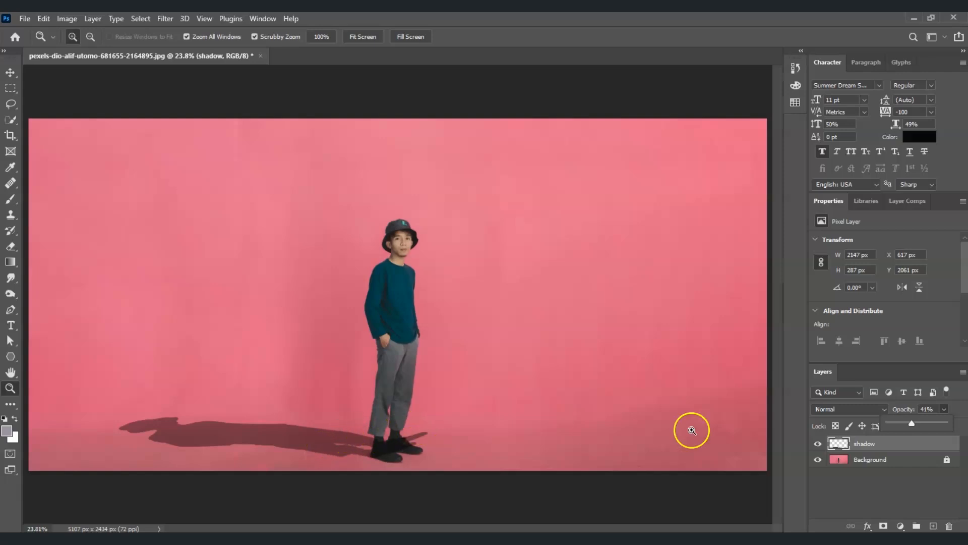
left_click(865, 439)
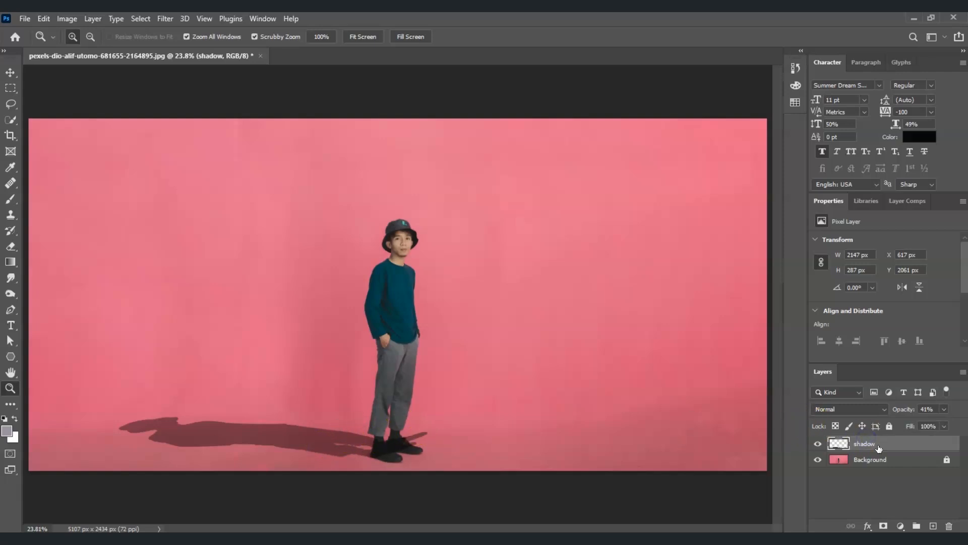
Apply a Gaussian Blur with a radius of 12.5 pixels to the shadow layer.
left_click(159, 19)
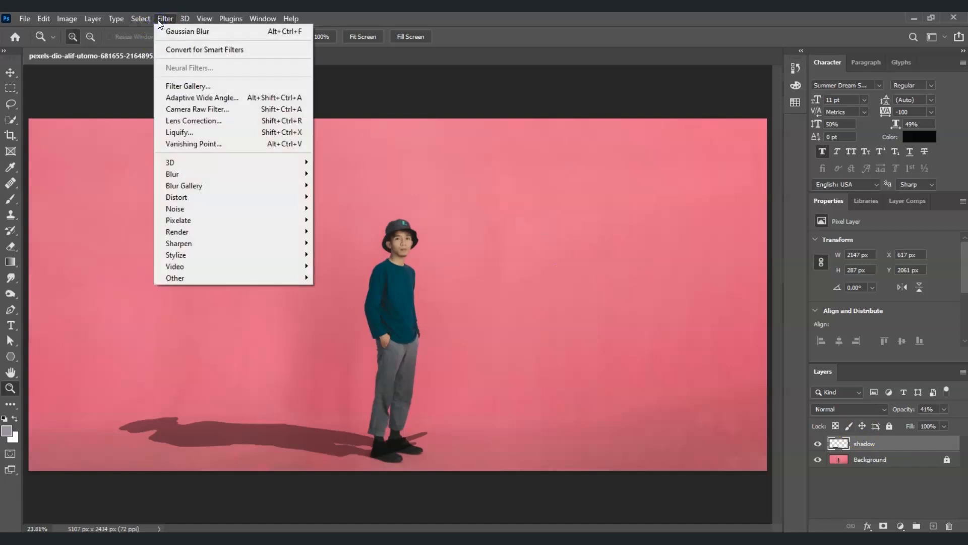
mouse_move(266, 181)
left_click(339, 183)
left_click(347, 220)
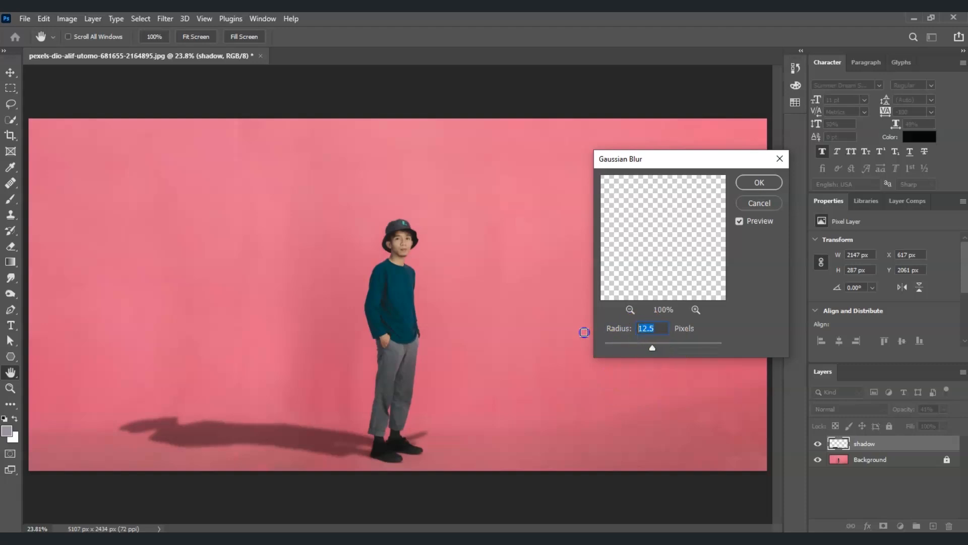
key("Return")
key("z")
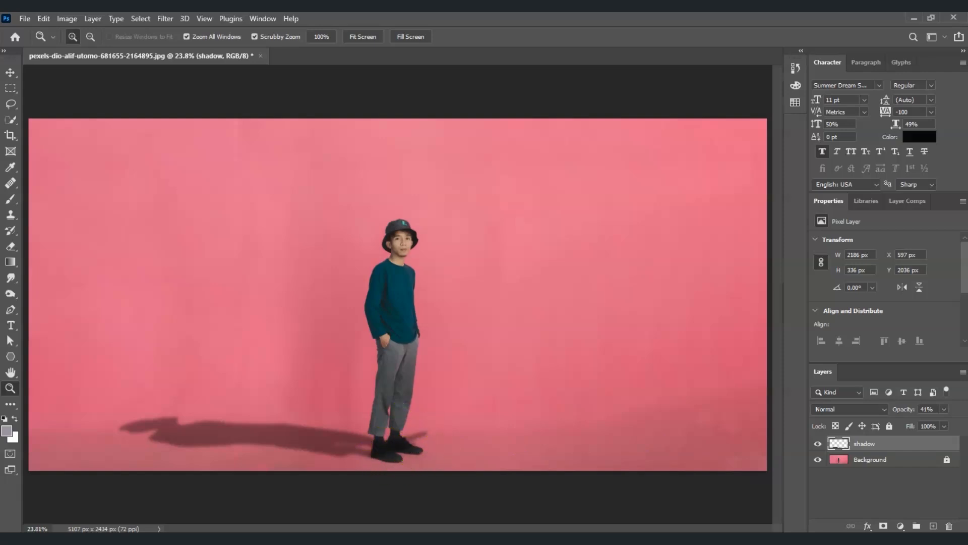
Add a layer mask to the shadow layer.
left_click(877, 444)
left_click(883, 527)
left_click(861, 445)
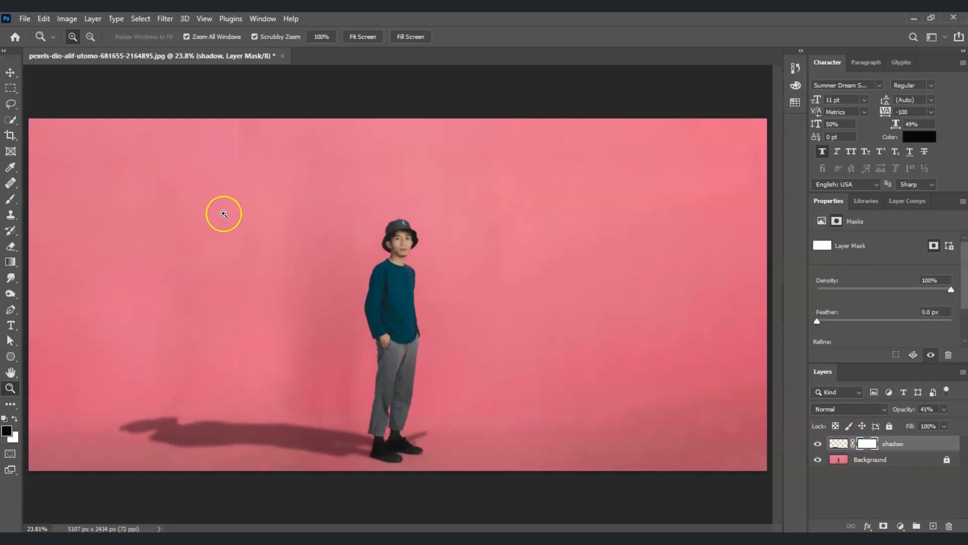
Paint near-black (070707) on the shadow layer's mask with a soft 80 px brush to hide the shadow over and beyond the man's shoes.
left_click(10, 201)
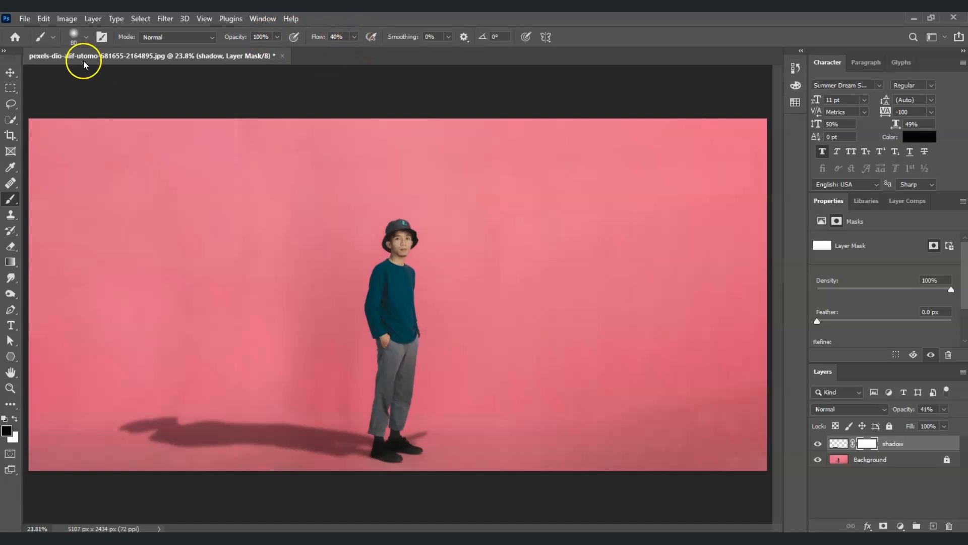
left_click(84, 38)
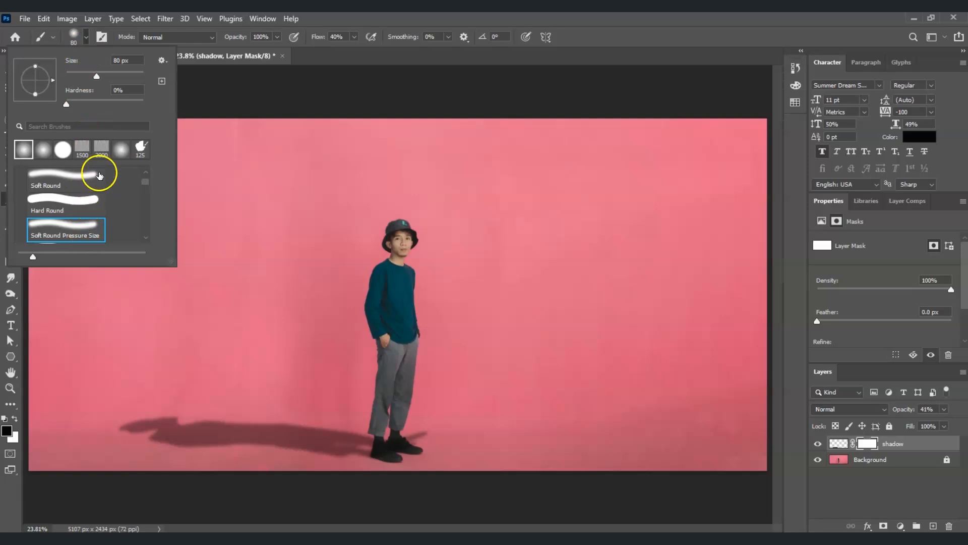
left_click(11, 429)
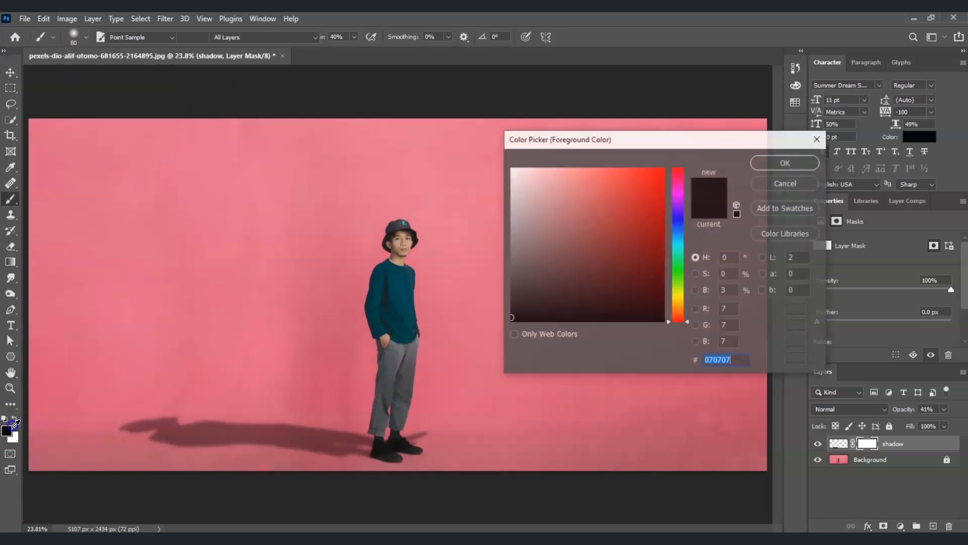
left_click(815, 173)
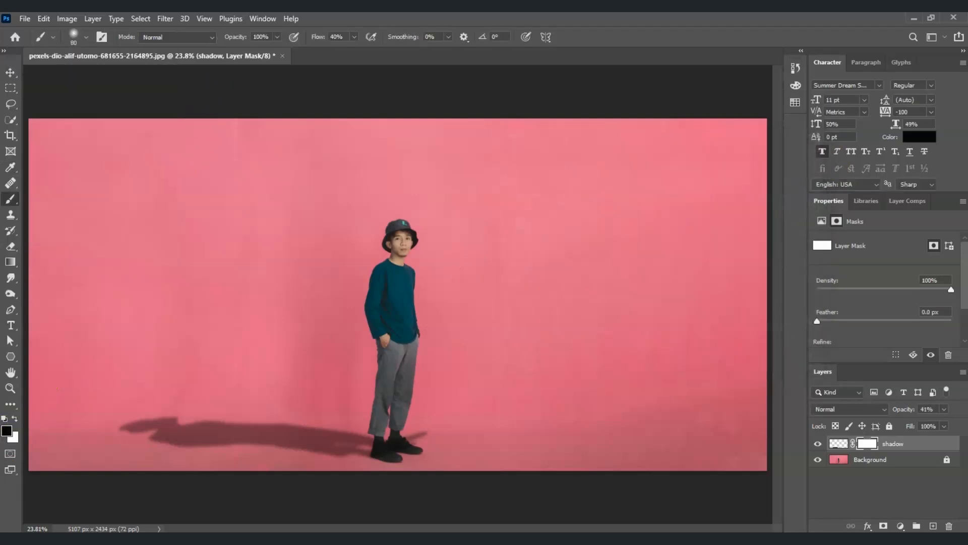
mouse_move(423, 437)
left_mouse_down()
mouse_move(430, 432)
mouse_move(398, 454)
left_mouse_up()
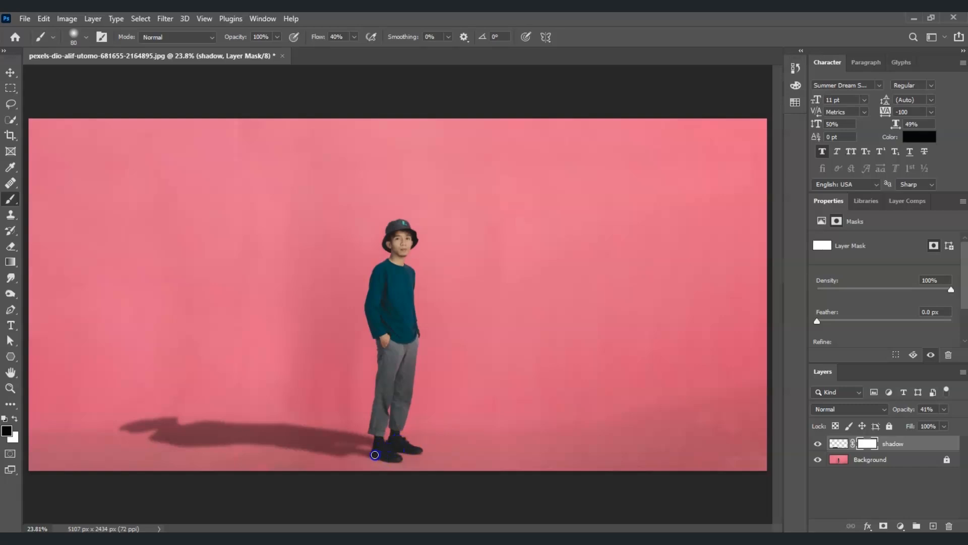
left_click_drag(396, 458, 411, 450)
Compare the photo with and without the cast shadow by toggling the shadow layer's visibility off and on.
left_click(867, 486)
left_click(819, 446)
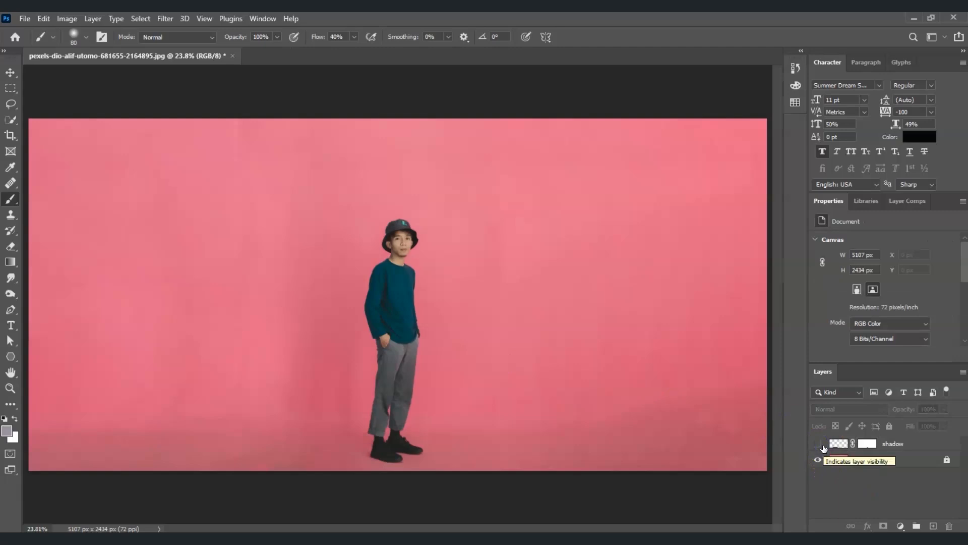
left_click(821, 446)
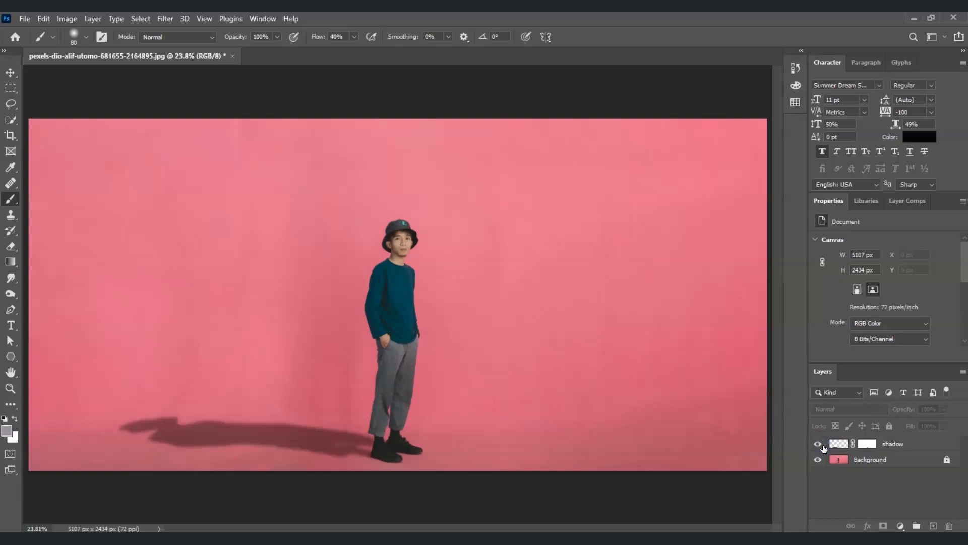